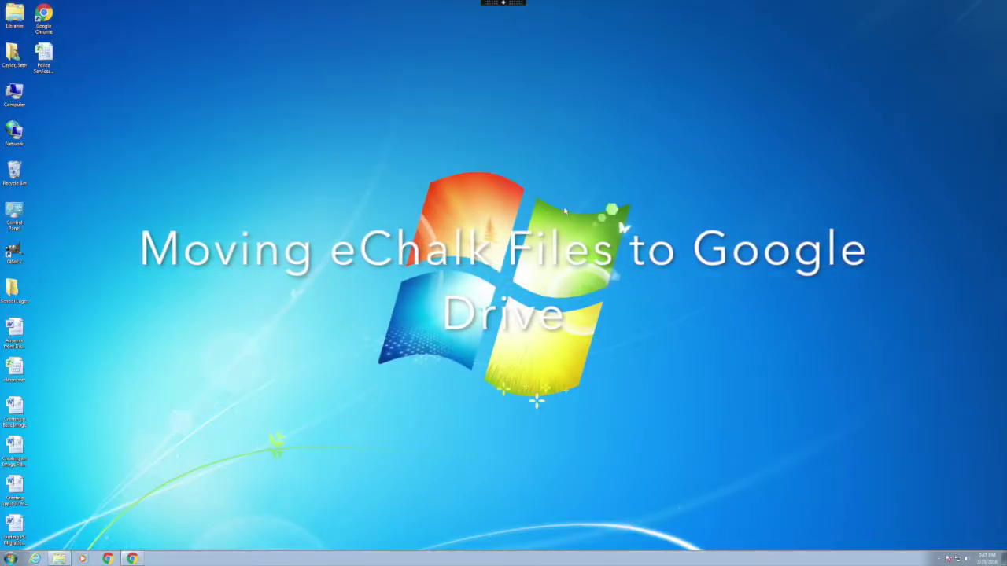
- Create a desktop folder named 'CCSD Connect' and open it
right_click(155, 190)
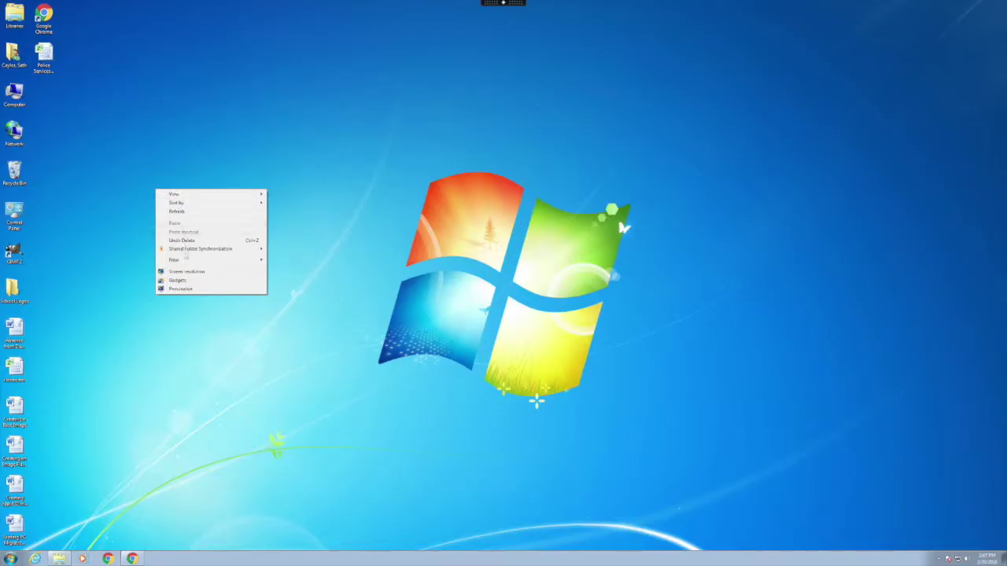
mouse_move(187, 262)
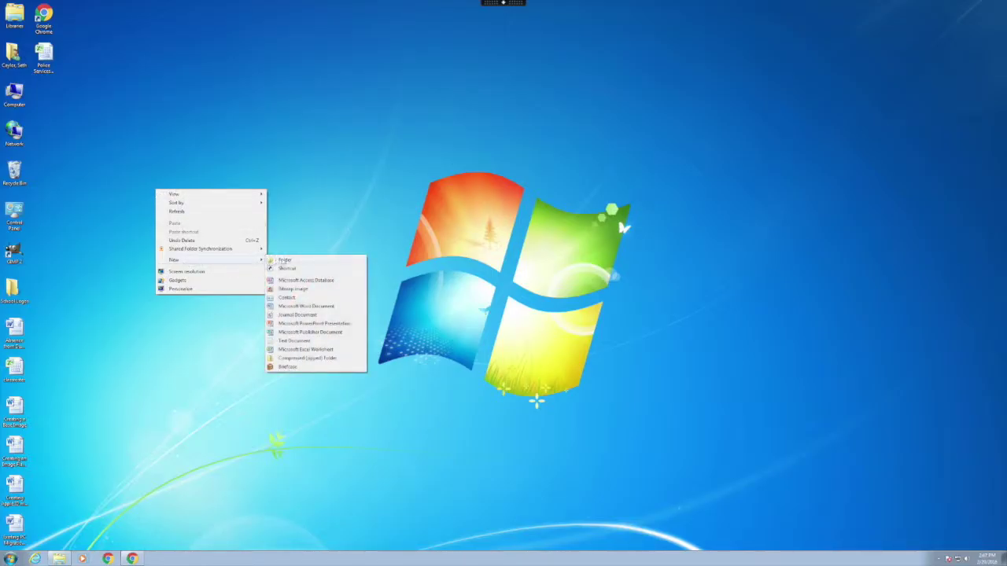
click(283, 261)
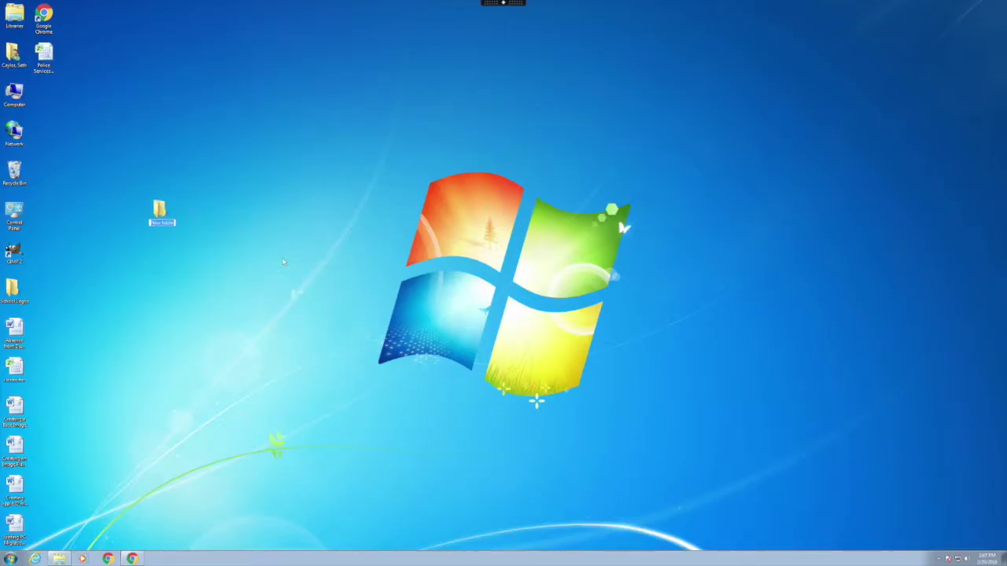
text(CCSD Coordinator)
key(Return)
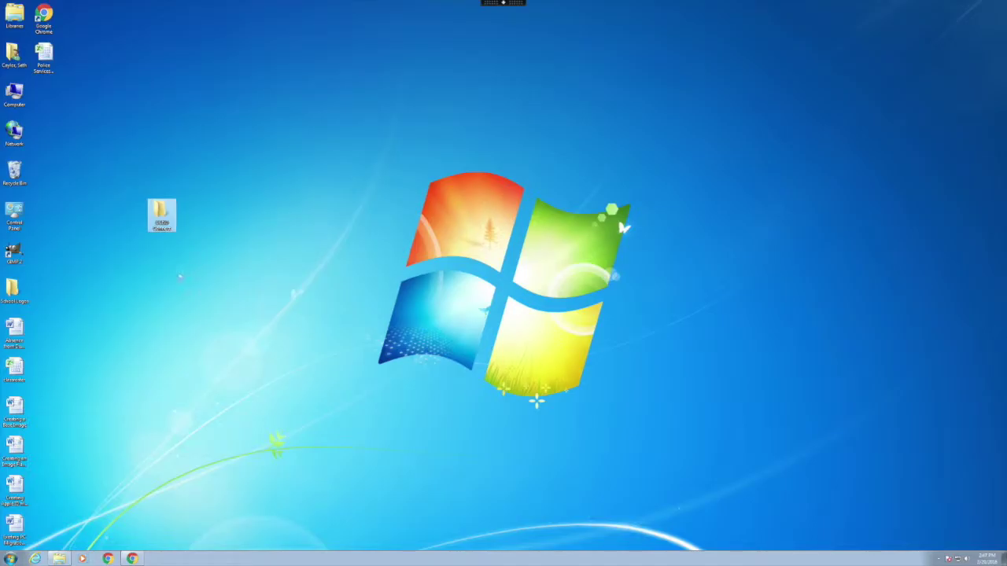
double_click(161, 212)
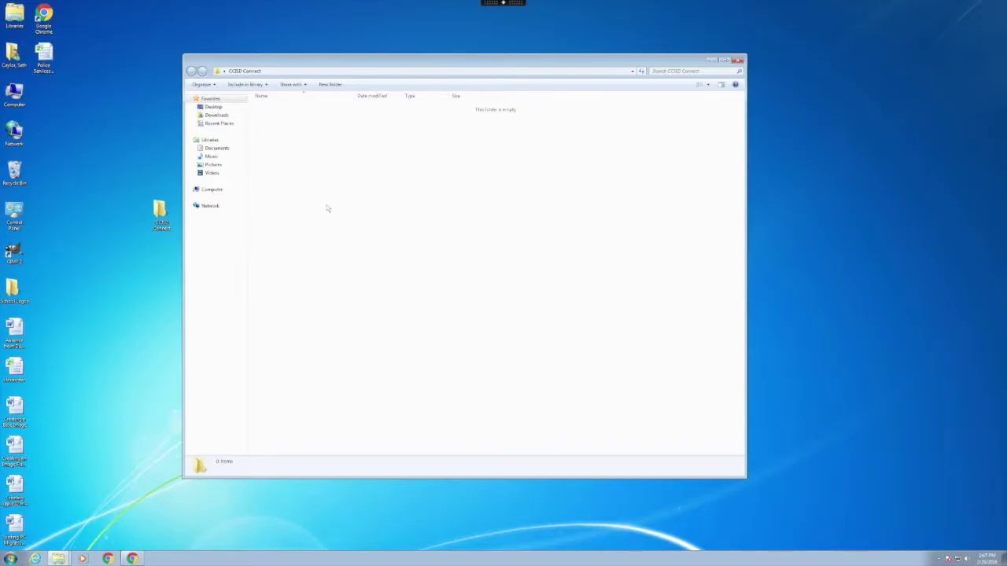
- Add Campus, District, Parent and Student subfolders inside CCSD Connect, then close the window
right_click(328, 208)
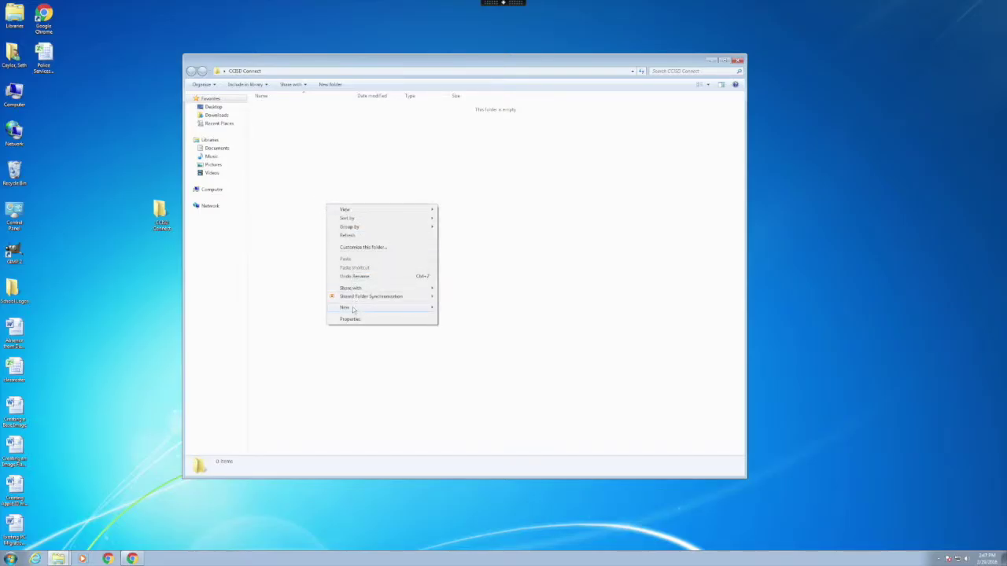
mouse_move(353, 309)
right_click(413, 251)
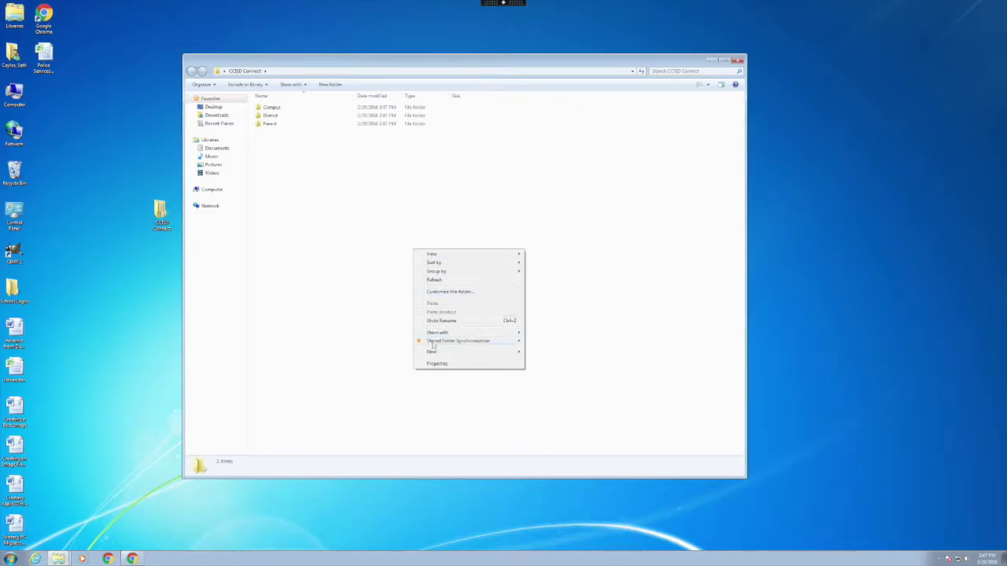
mouse_move(432, 353)
click(541, 353)
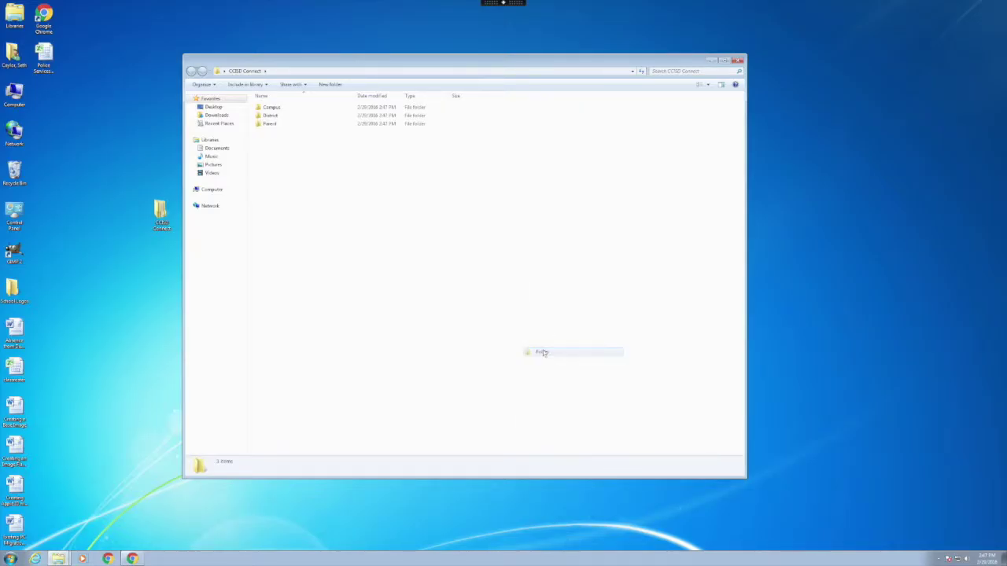
text(Stu)
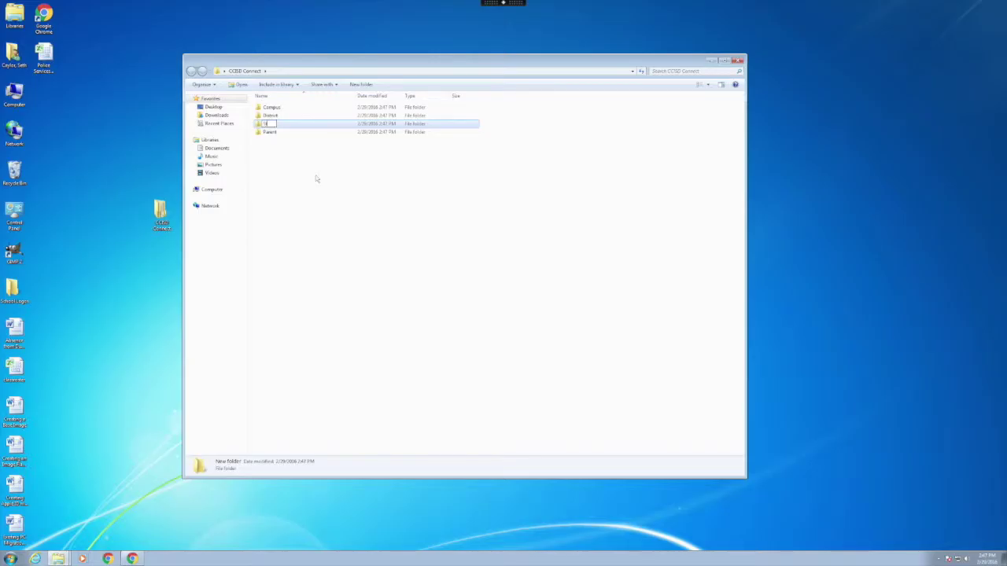
text(dent)
click(310, 212)
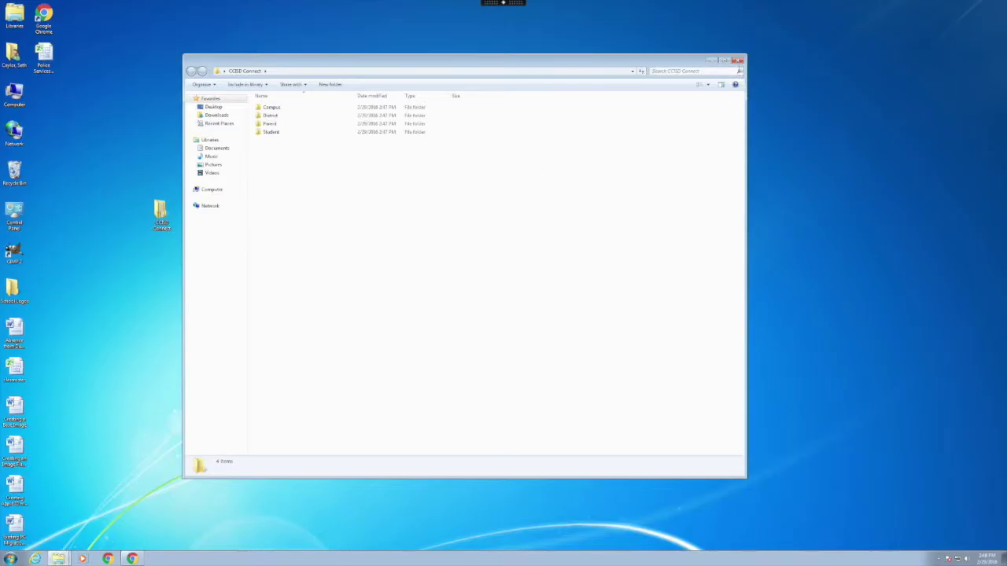
click(738, 60)
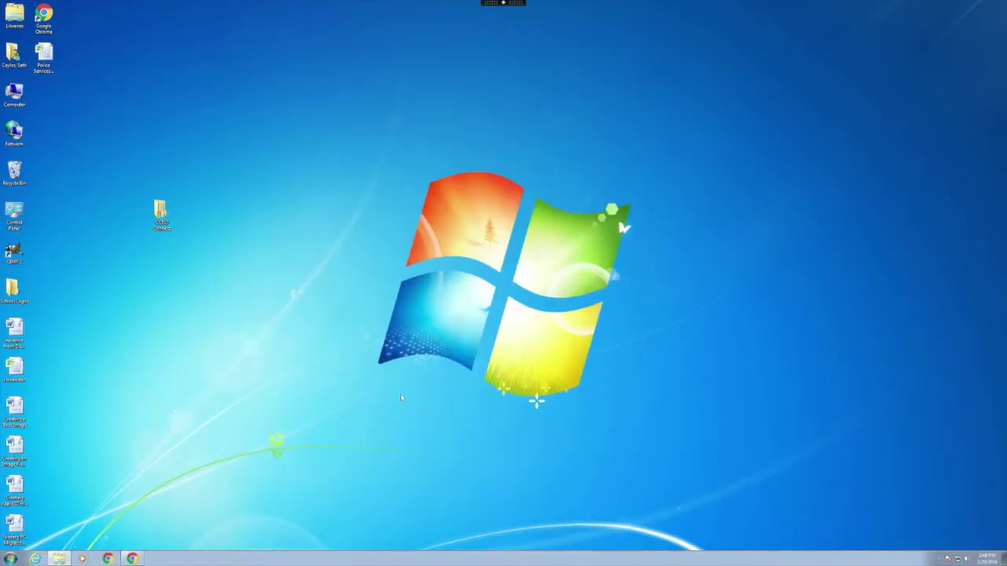
- Bring Chrome forward and move and widen its window
click(132, 557)
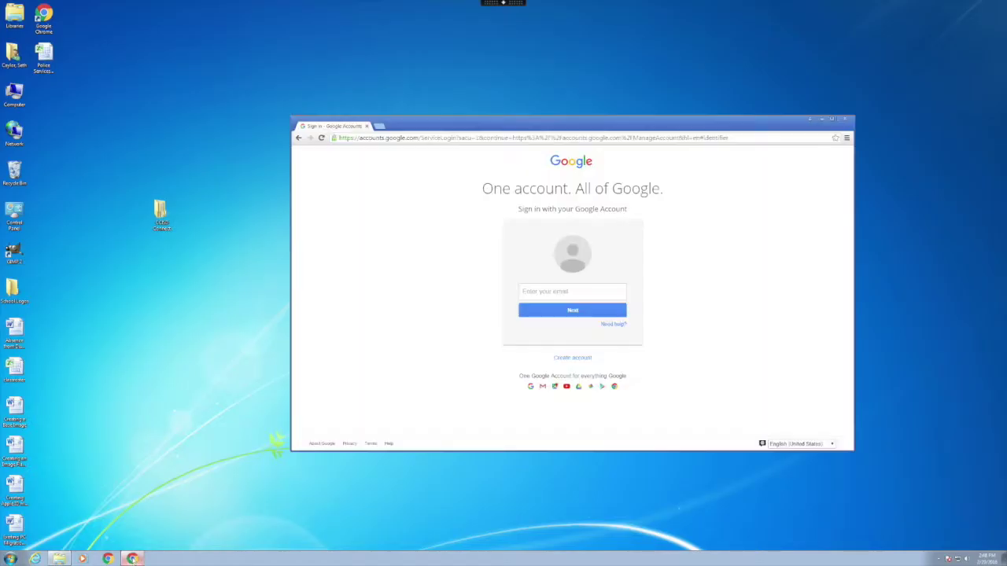
drag(447, 125, 313, 29)
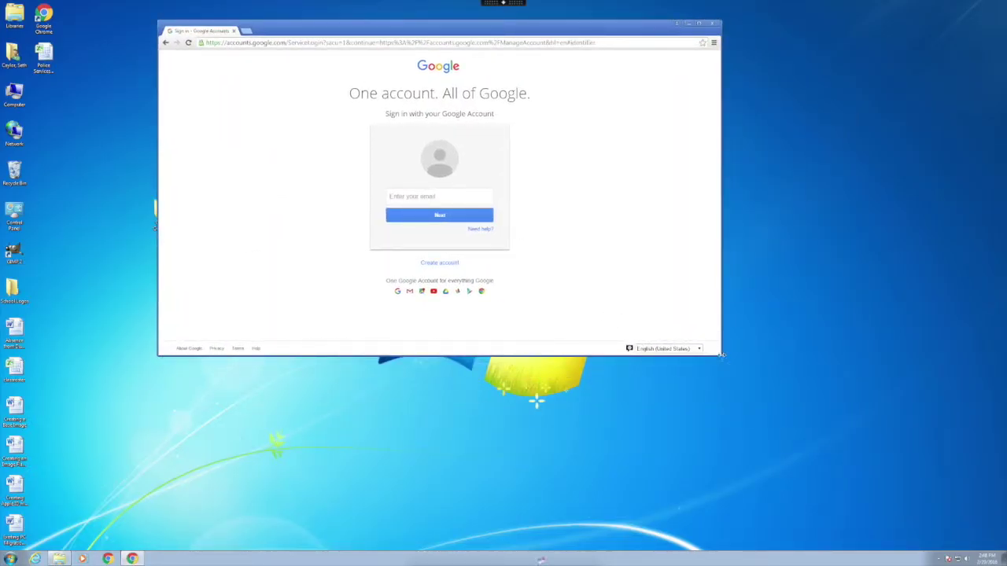
drag(720, 352, 775, 480)
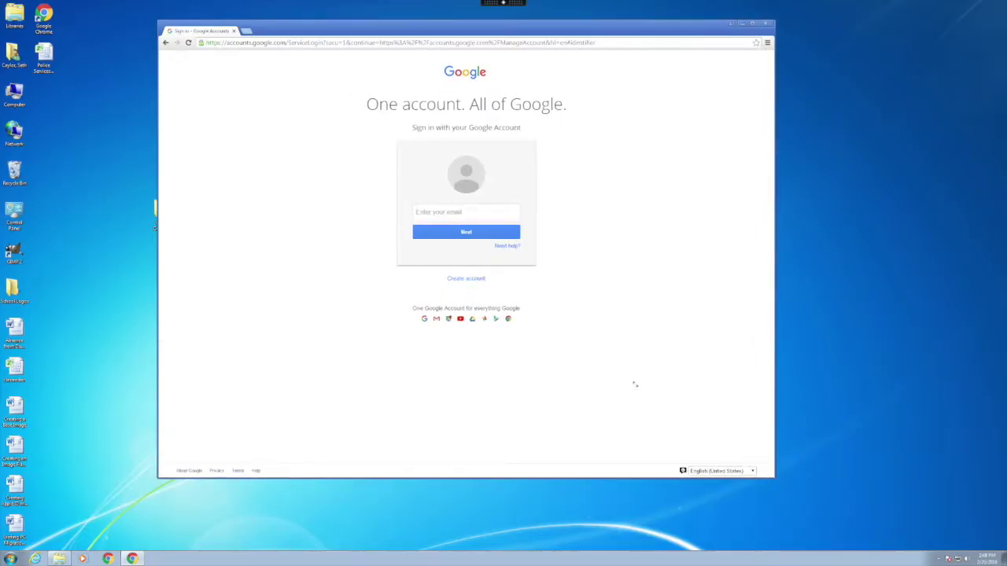
- Go to barnes.ccisd.us to load the Barnes Elementary School homepage
click(273, 45)
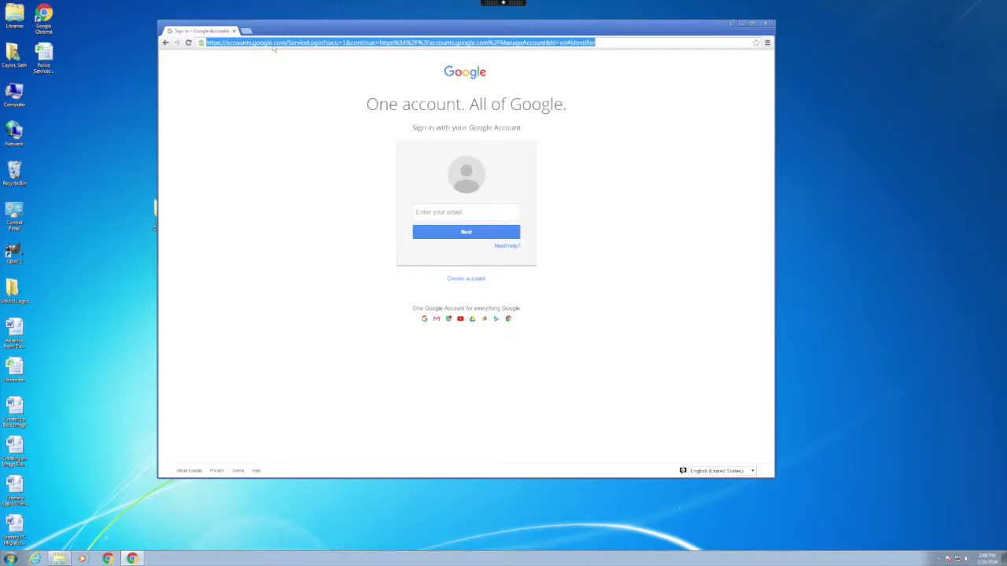
text(bar)
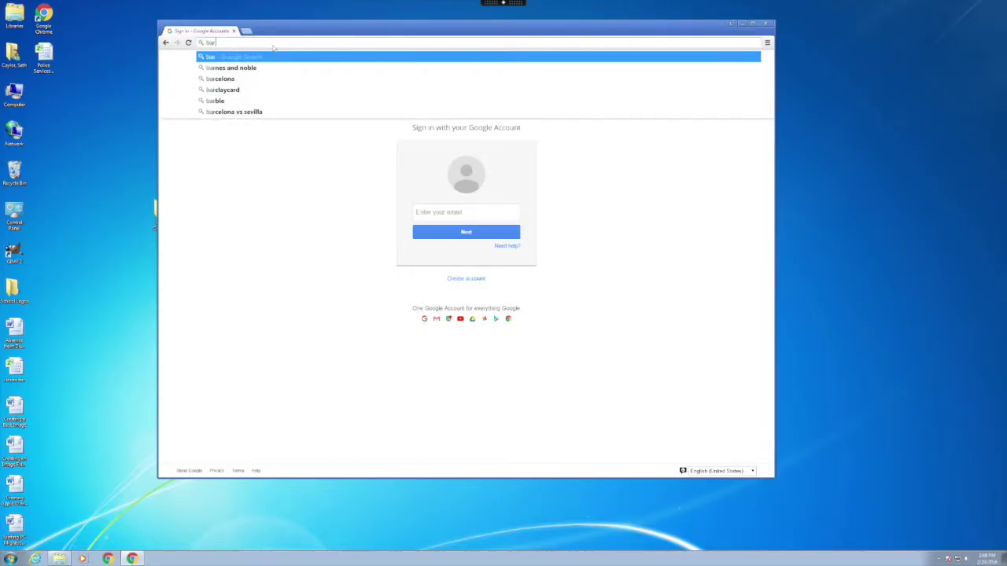
text(nes.ccisd.u)
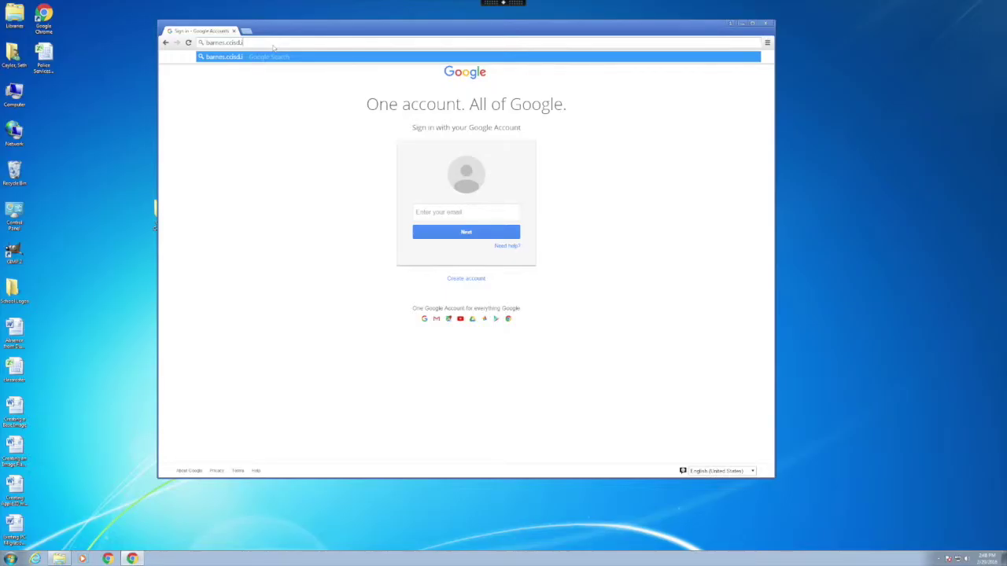
text(s)
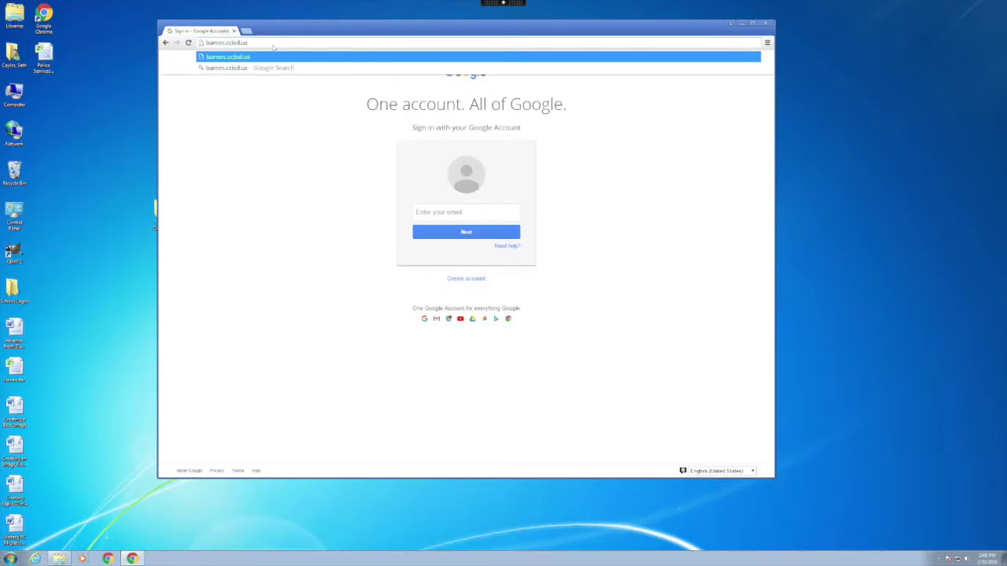
key(Return)
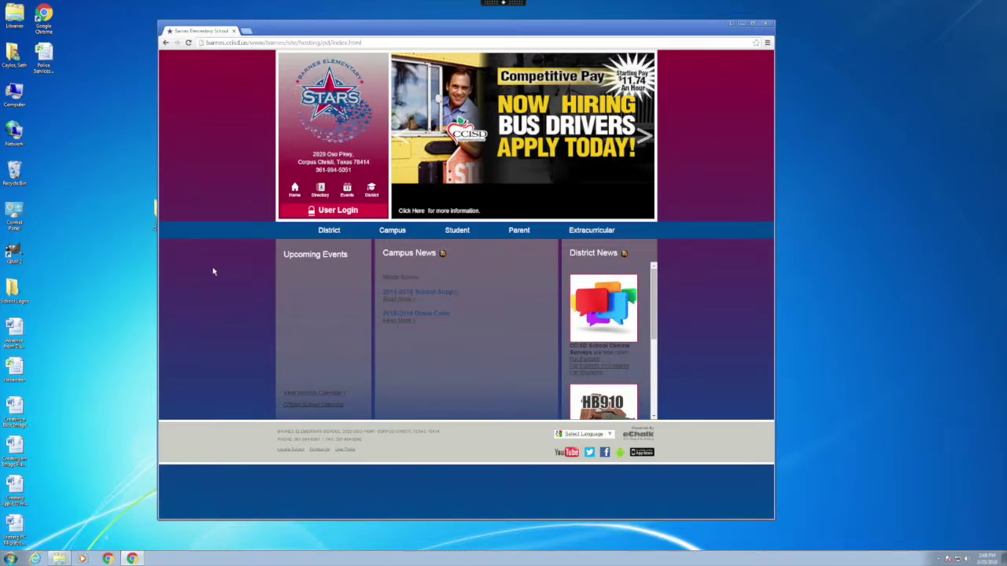
- Open the Barnes Elementary boundary map PDF from the eChalk page
mouse_move(336, 237)
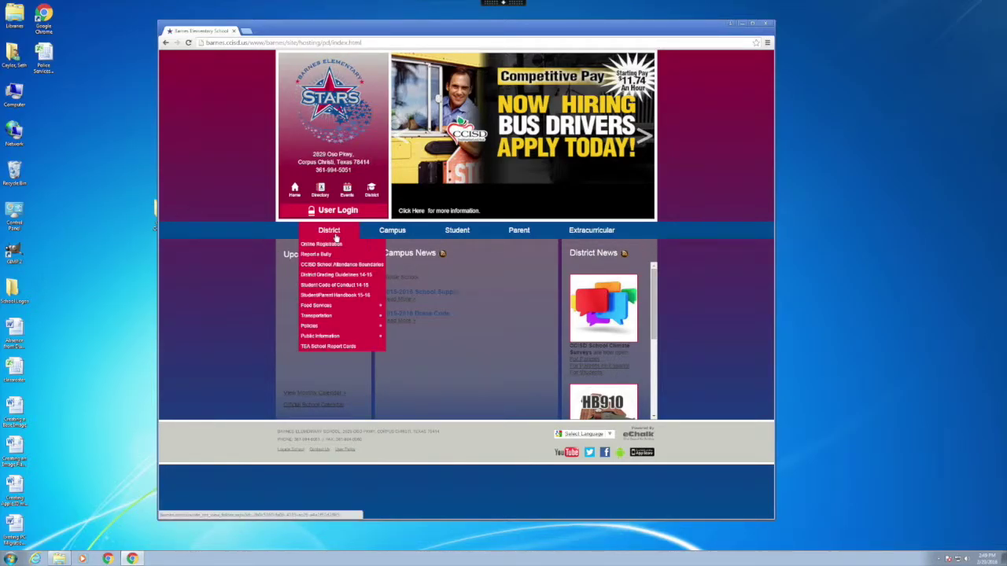
mouse_move(394, 237)
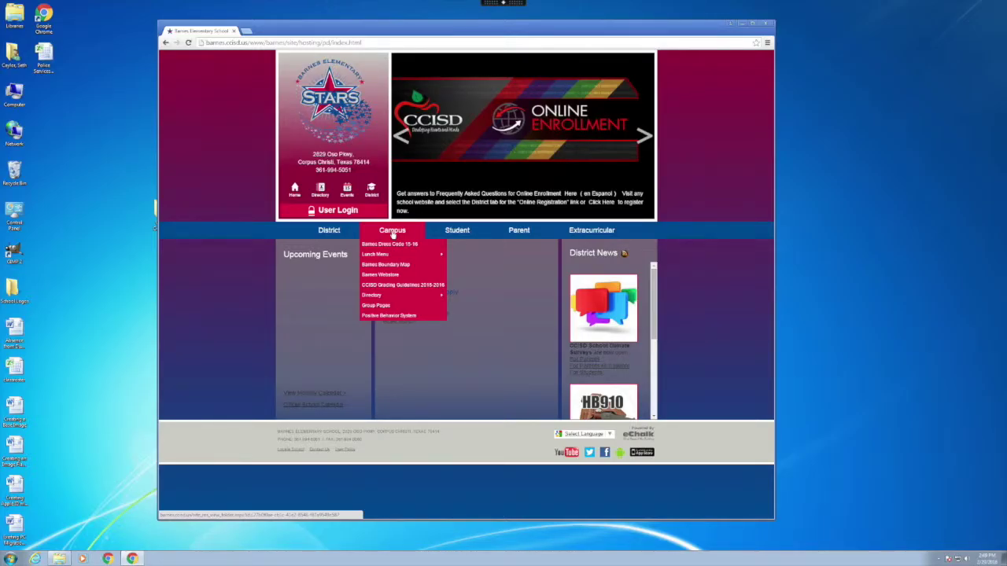
click(392, 244)
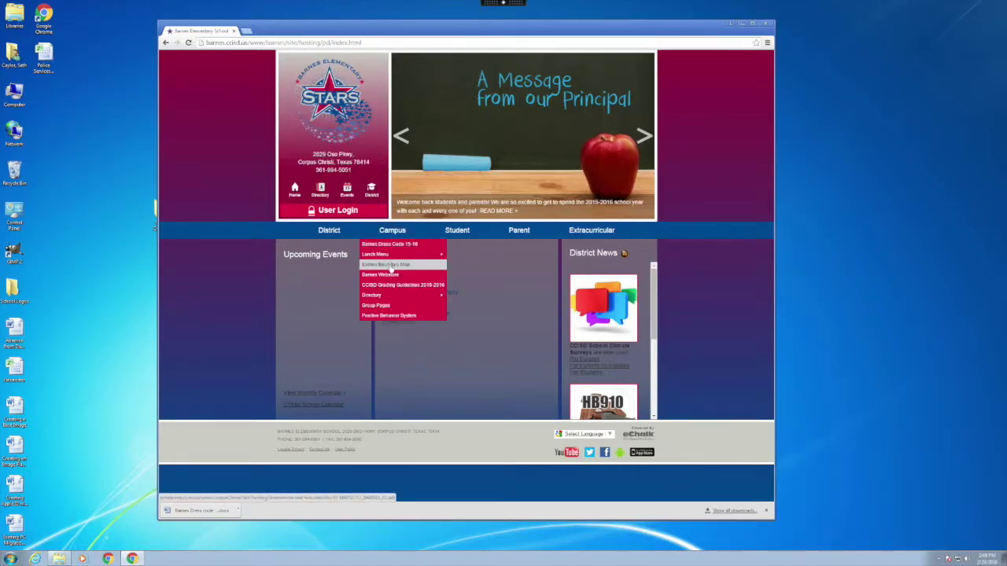
click(391, 267)
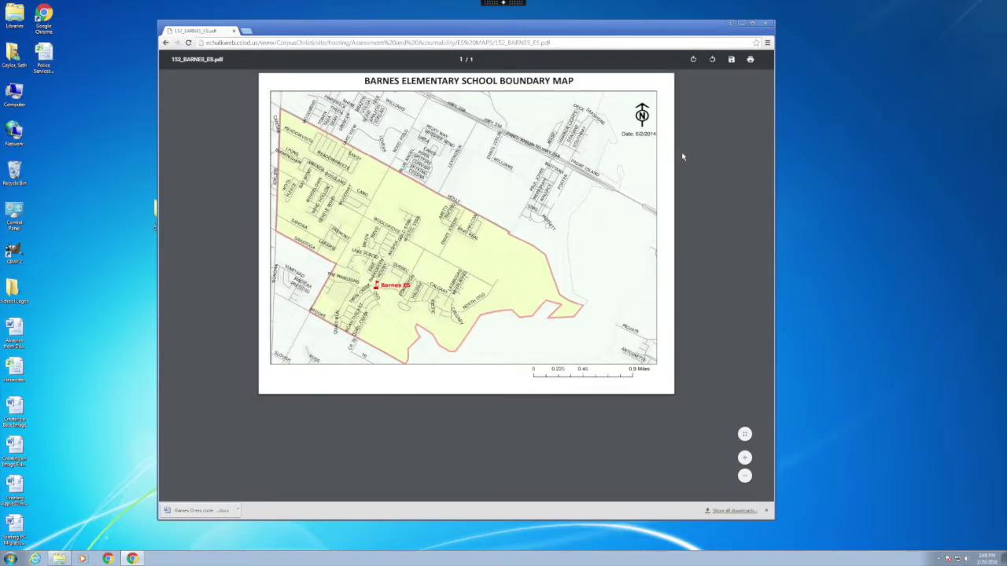
mouse_move(728, 96)
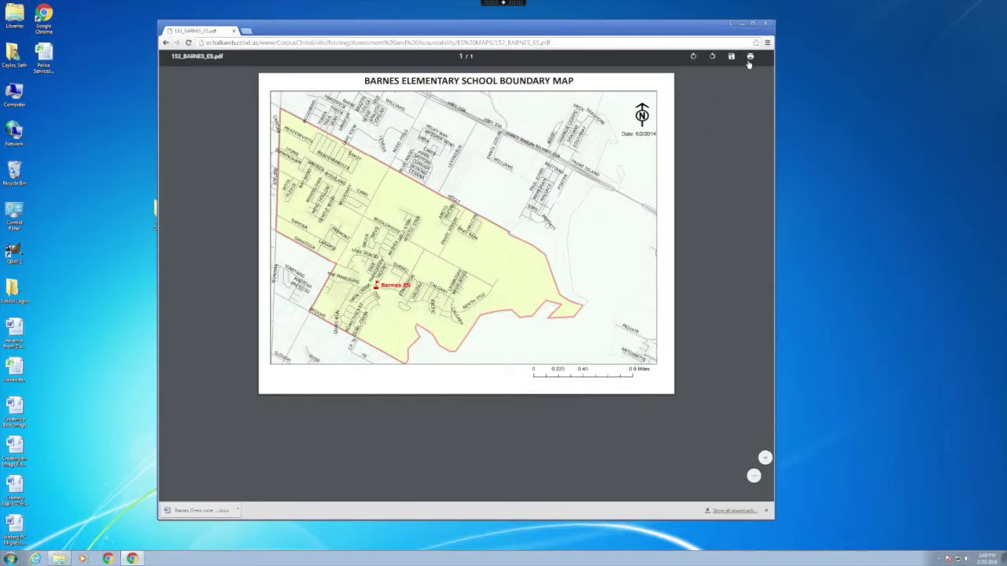
- Save the boundary map as 152_BARNES_ES.pdf into Desktop > CCISD Connect > Campus
click(731, 61)
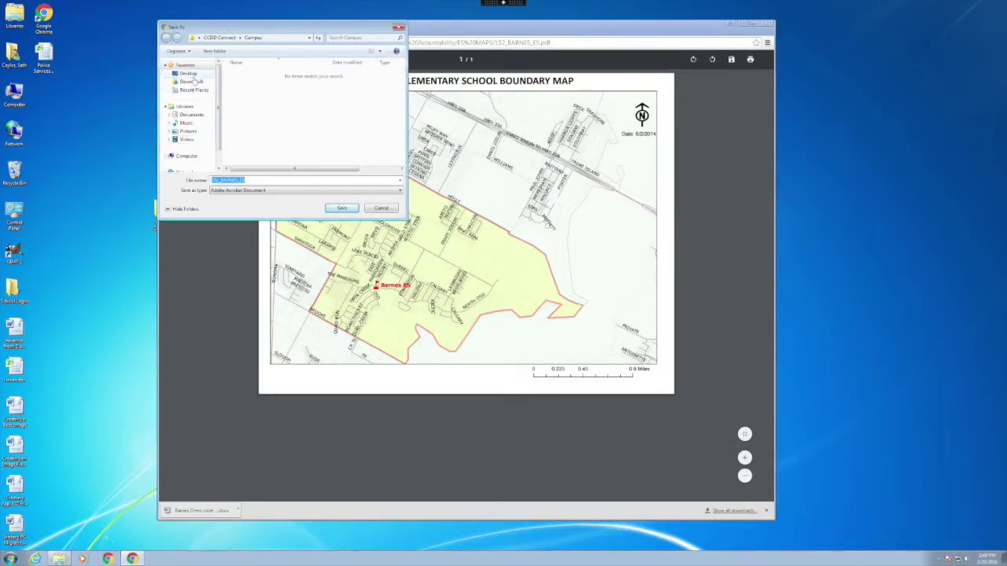
click(191, 75)
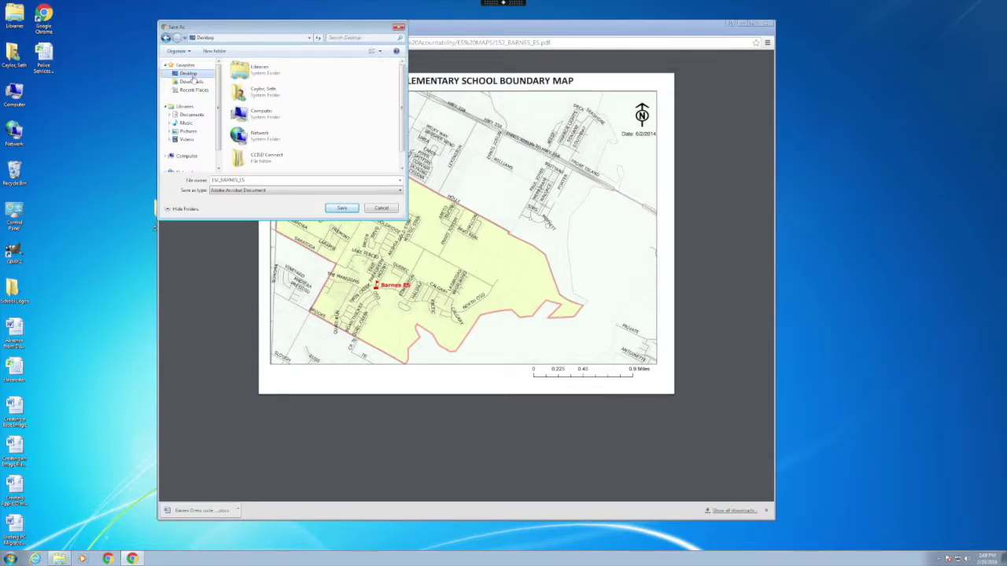
double_click(254, 160)
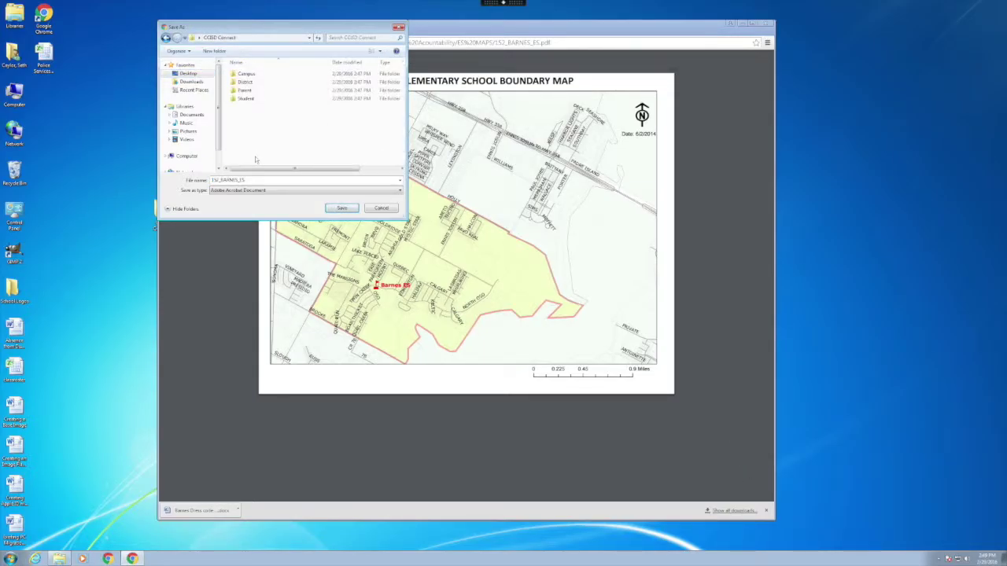
double_click(247, 74)
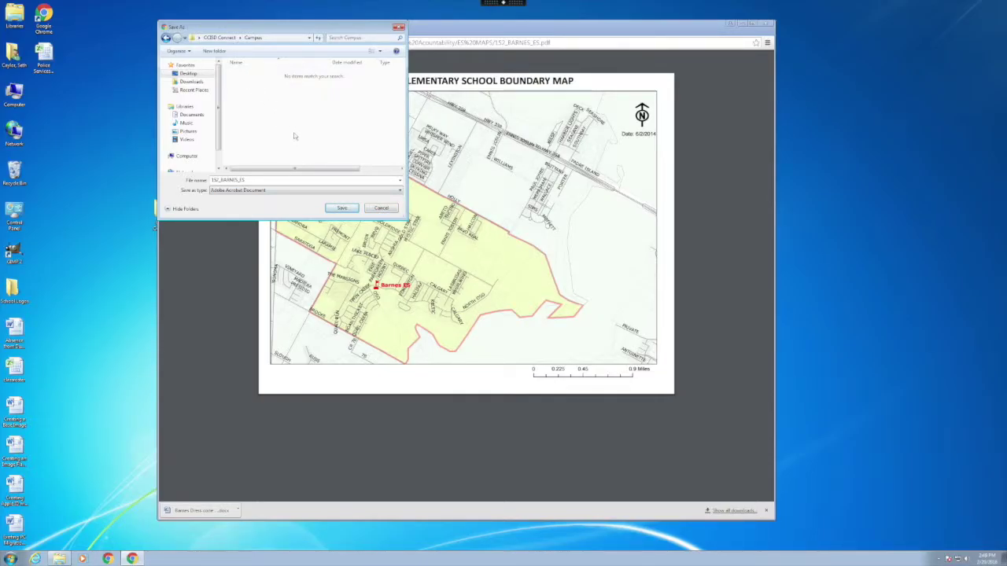
click(340, 208)
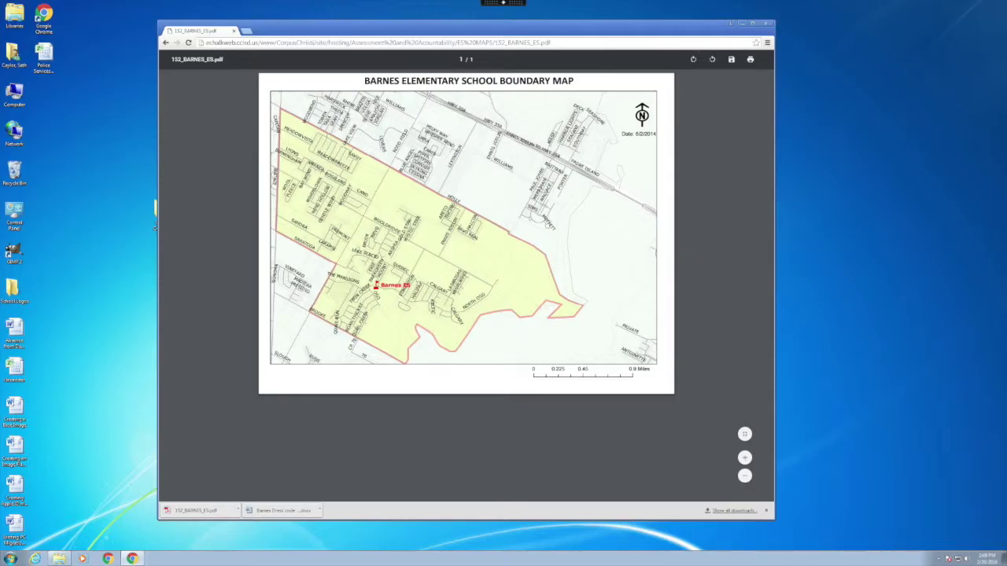
- Open drive.google.com in a new tab
click(246, 31)
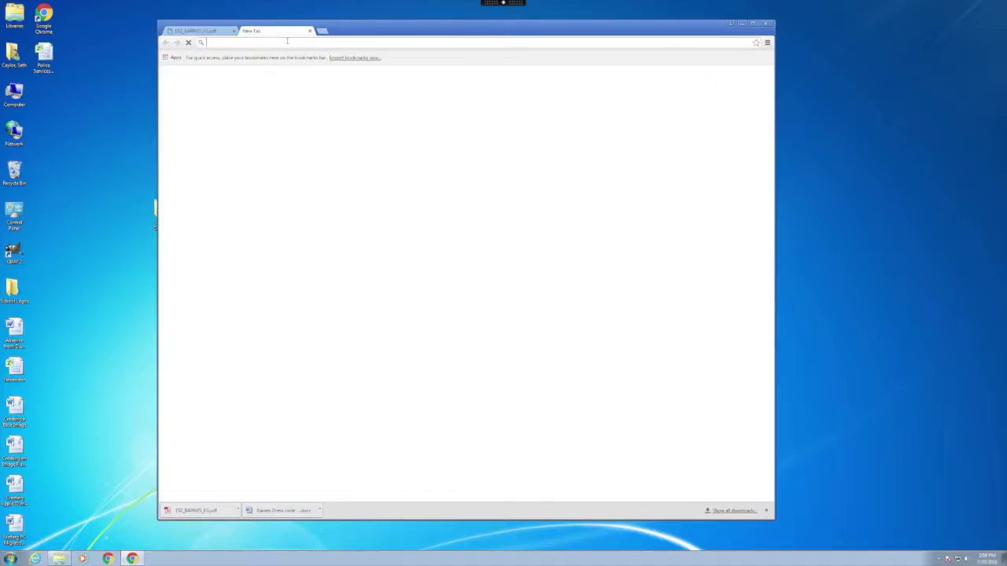
text(drive.)
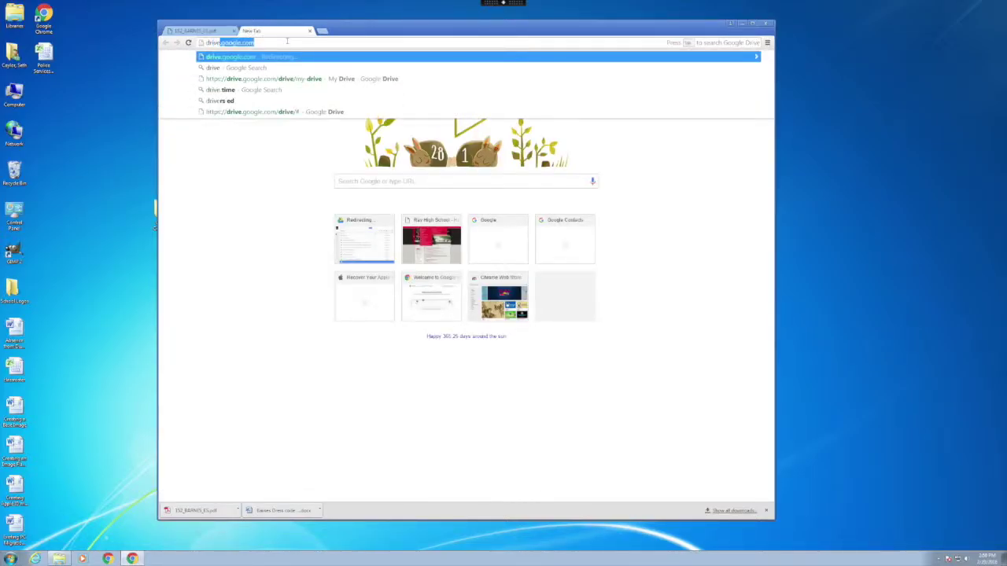
text(google.com)
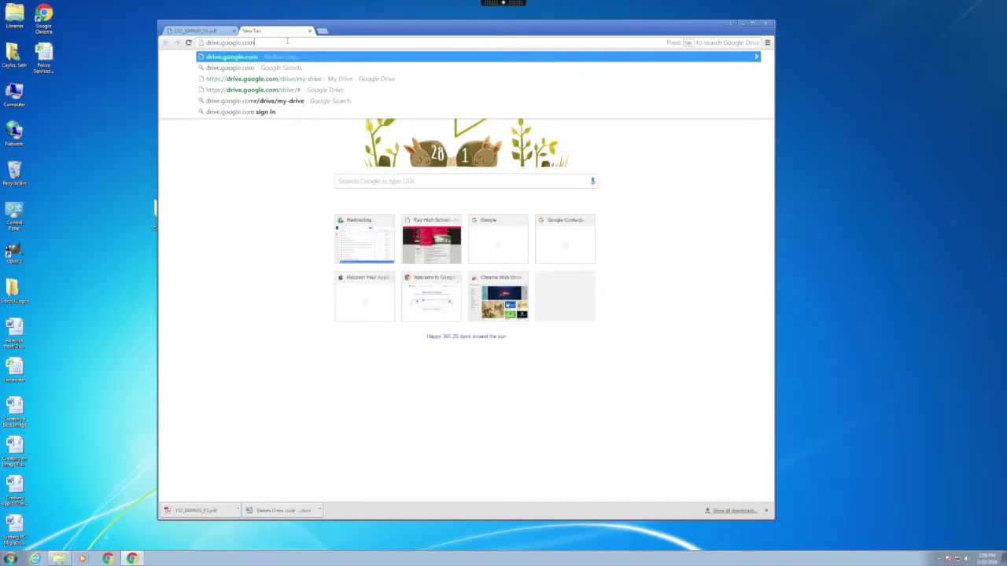
key(Return)
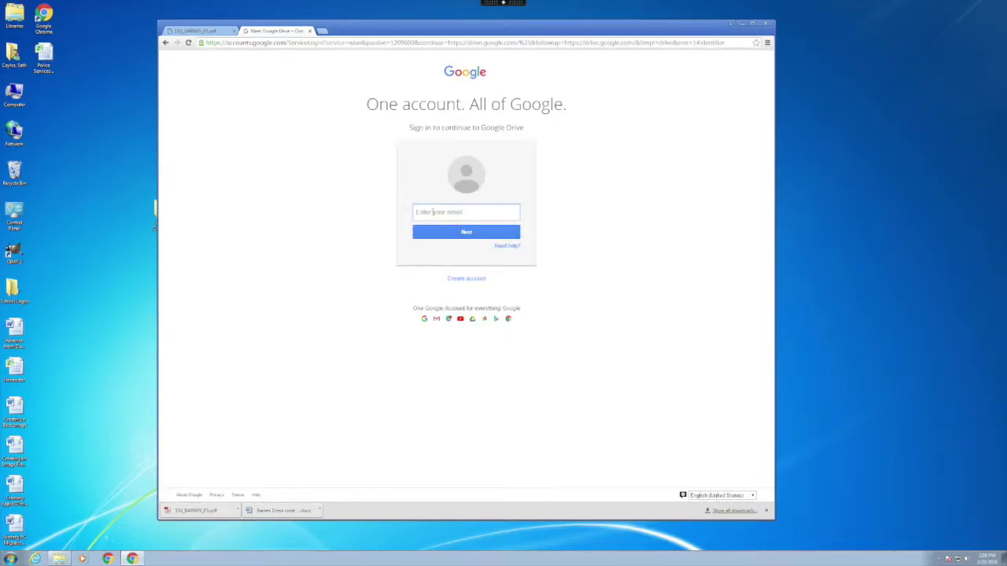
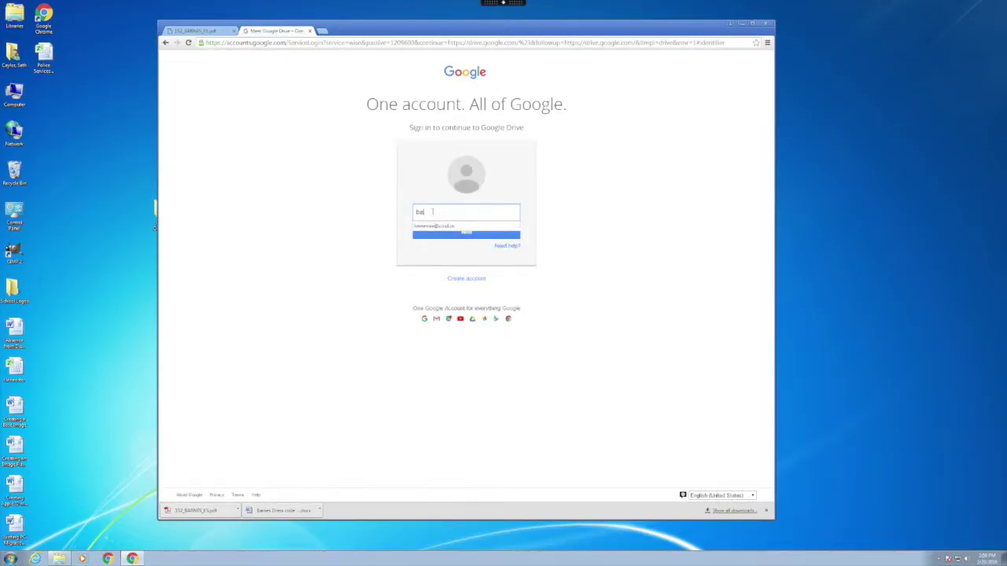
- Sign in with the school account e-mail and password
key(Return)
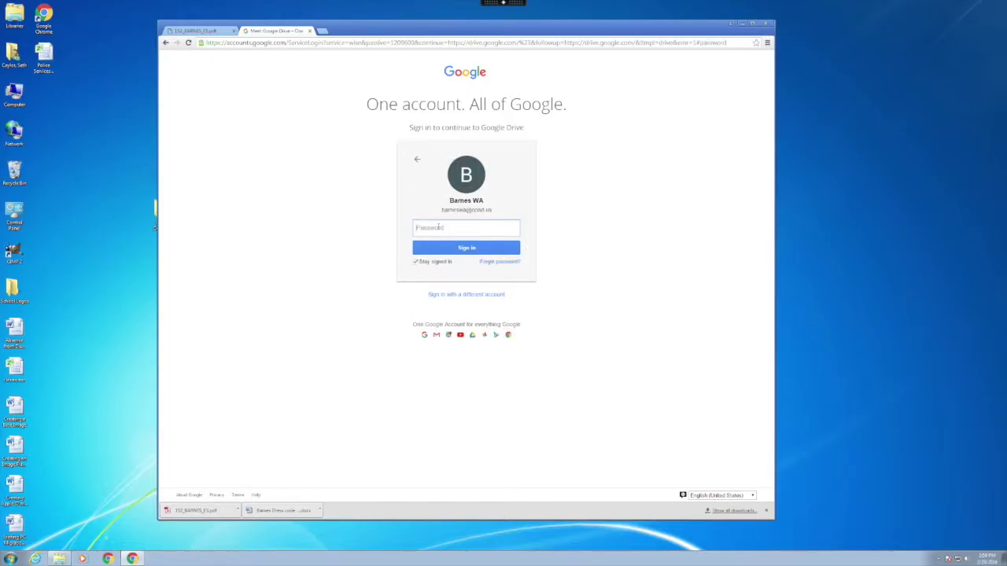
text(•)
key(BackSpace)
text(•)
key(Return)
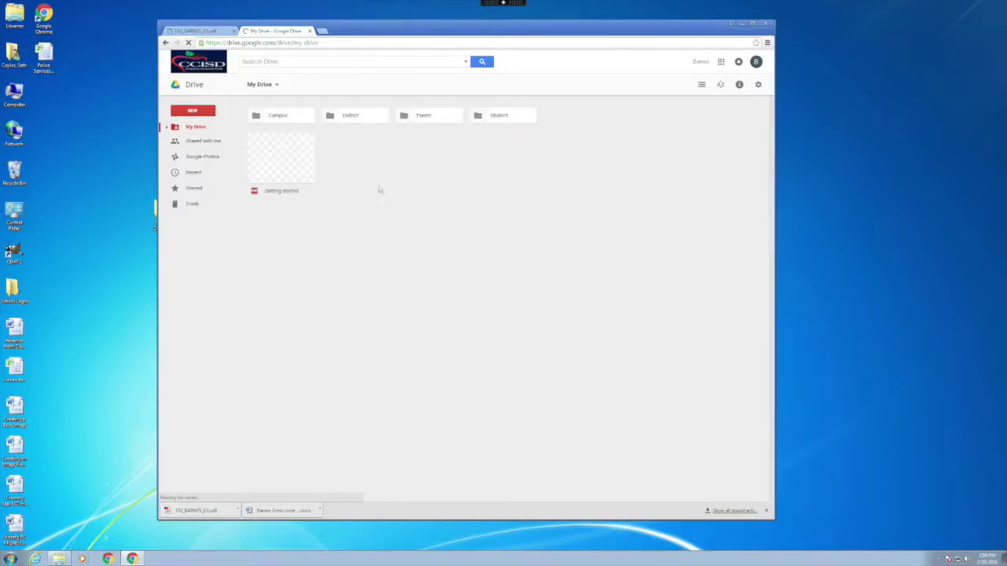
- Open the Campus folder in Drive and choose NEW > File upload
click(277, 115)
click(276, 115)
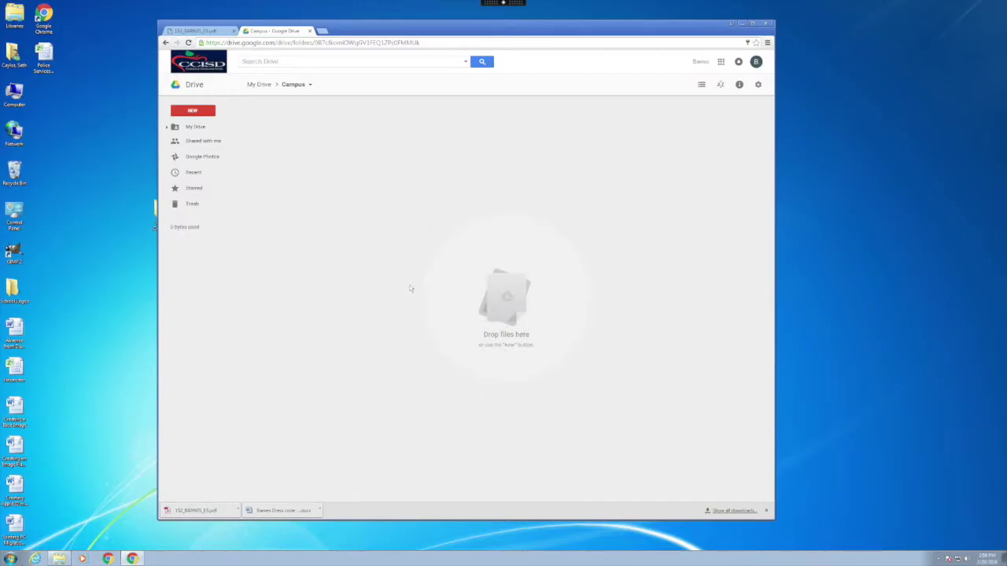
click(198, 112)
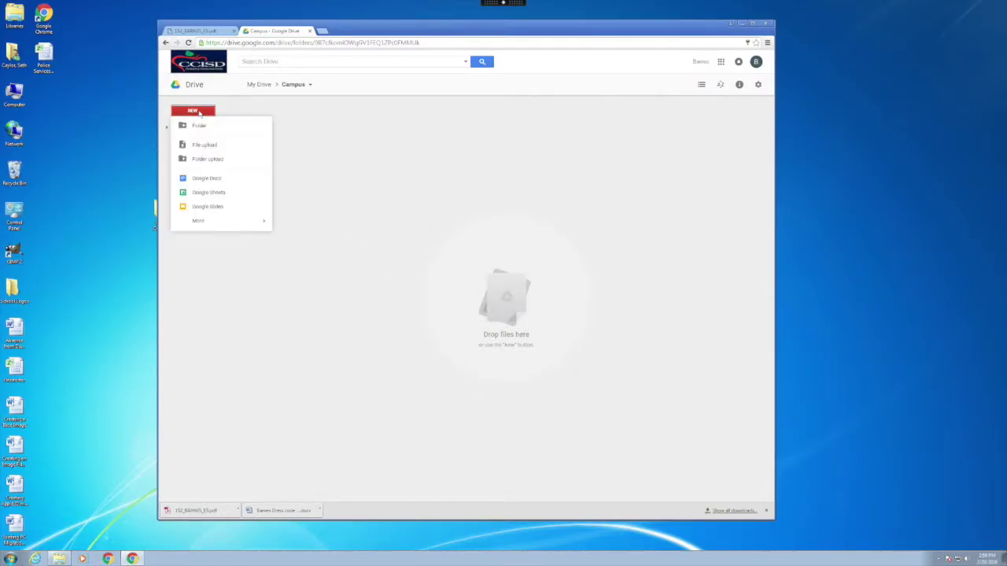
click(199, 145)
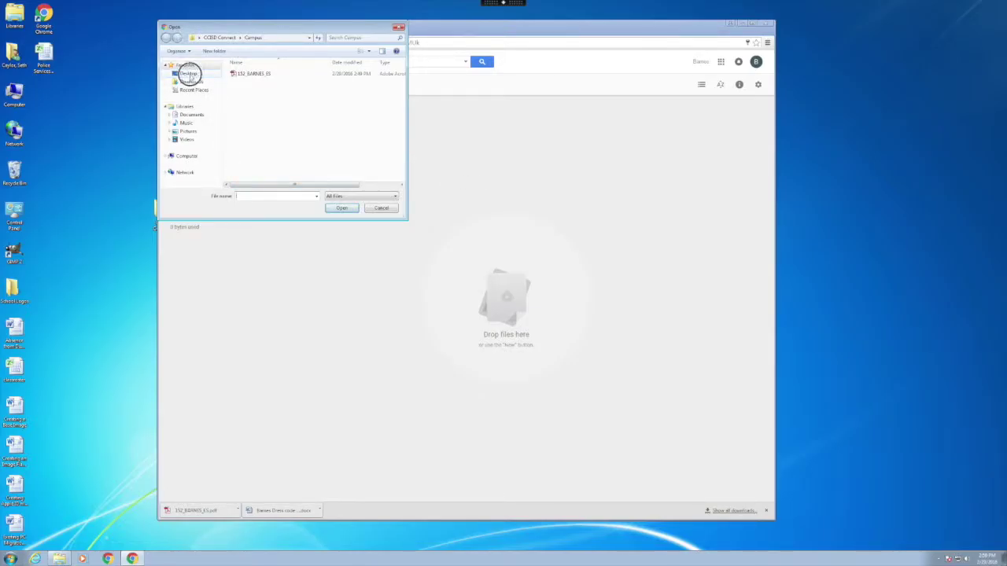
- Upload 152_BARNES_ES from Desktop > CCISD Connect > Campus and dismiss the completion notice
click(188, 74)
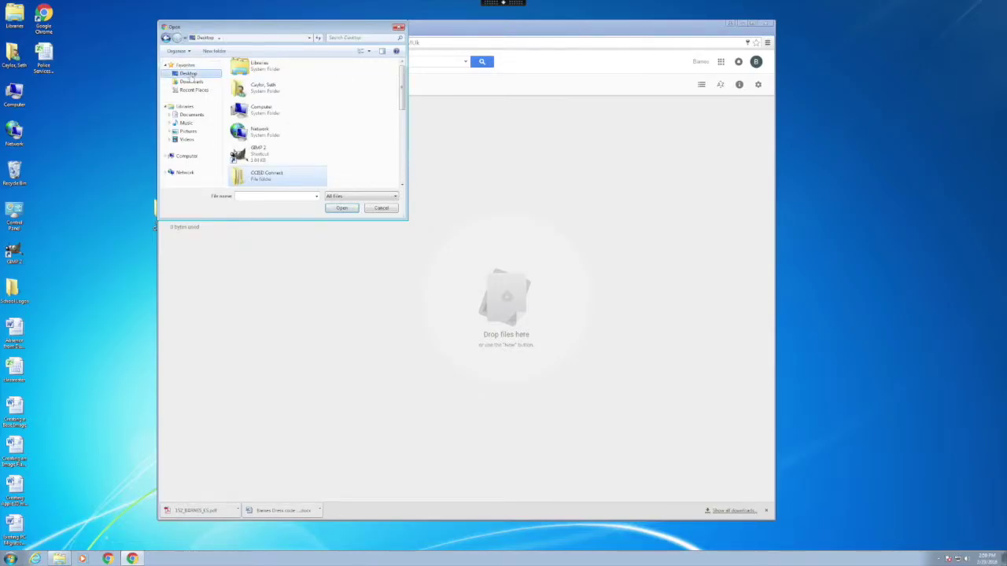
double_click(259, 175)
double_click(245, 74)
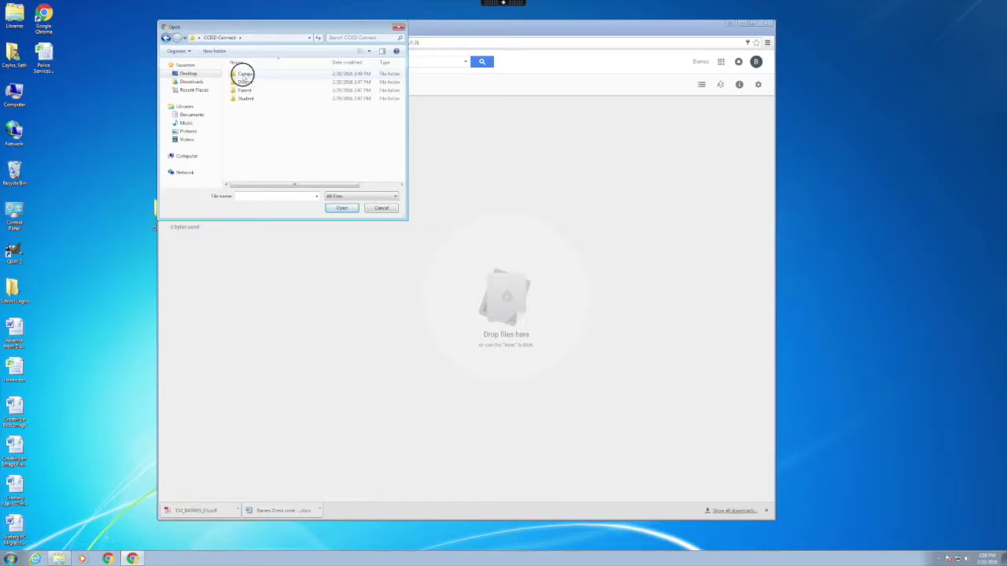
click(245, 74)
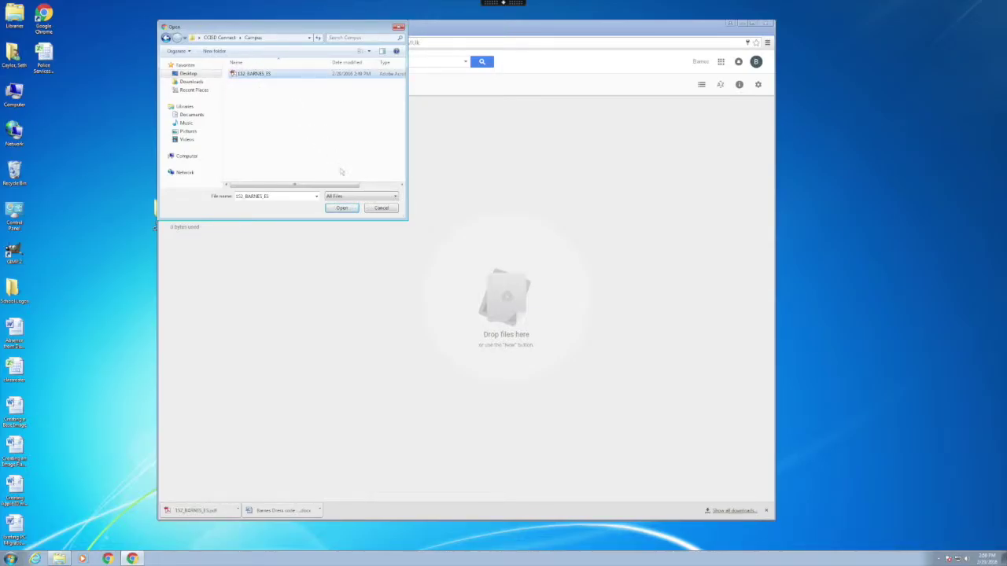
click(346, 207)
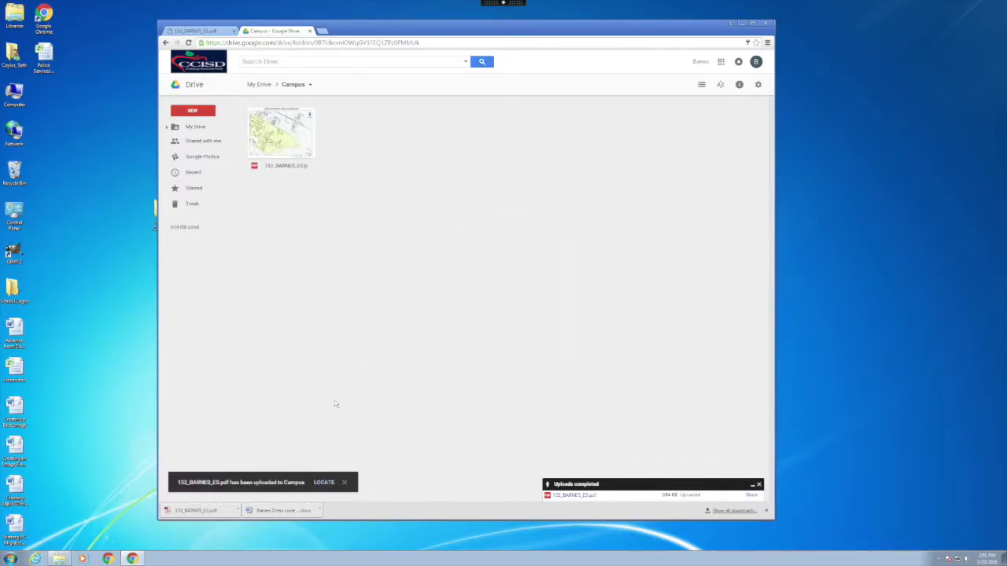
click(344, 482)
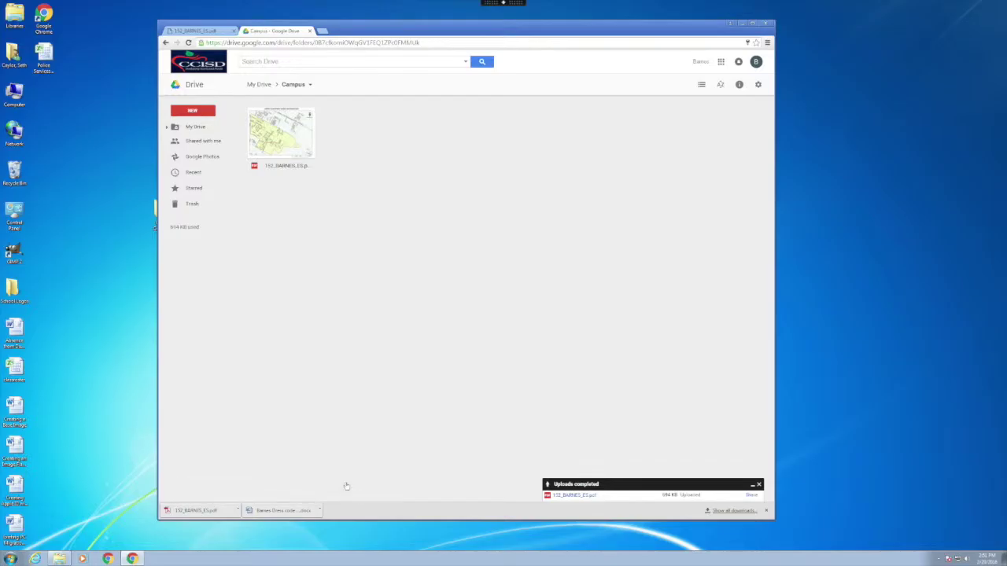